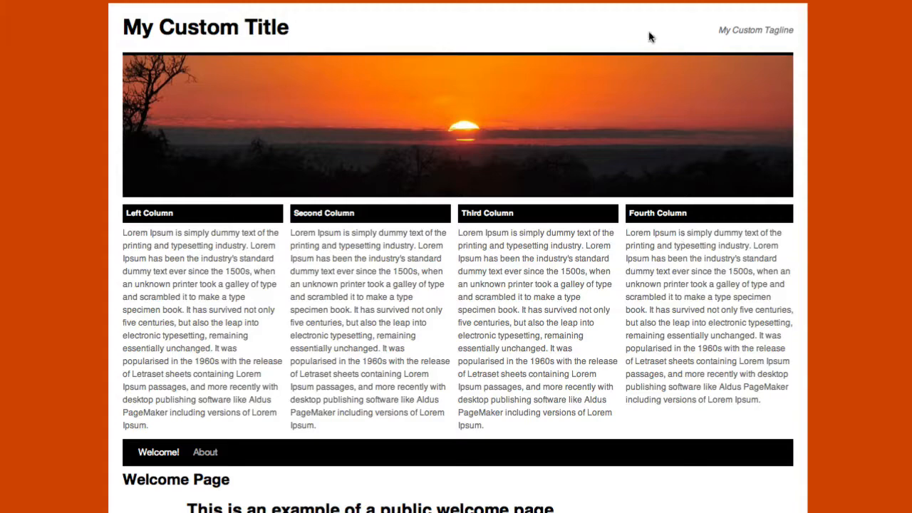
Look over the public site's header, four-column text area, navigation bar and welcome page.
{"action": "scroll", "coordinate": [747, 236], "scroll_direction": "down", "scroll_amount": 3}
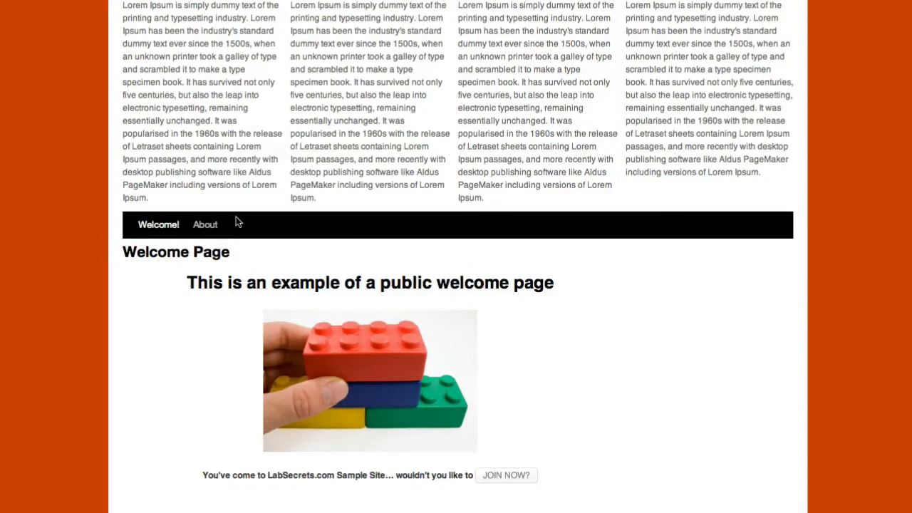
{"action": "scroll", "coordinate": [436, 184], "scroll_direction": "up", "scroll_amount": 4}
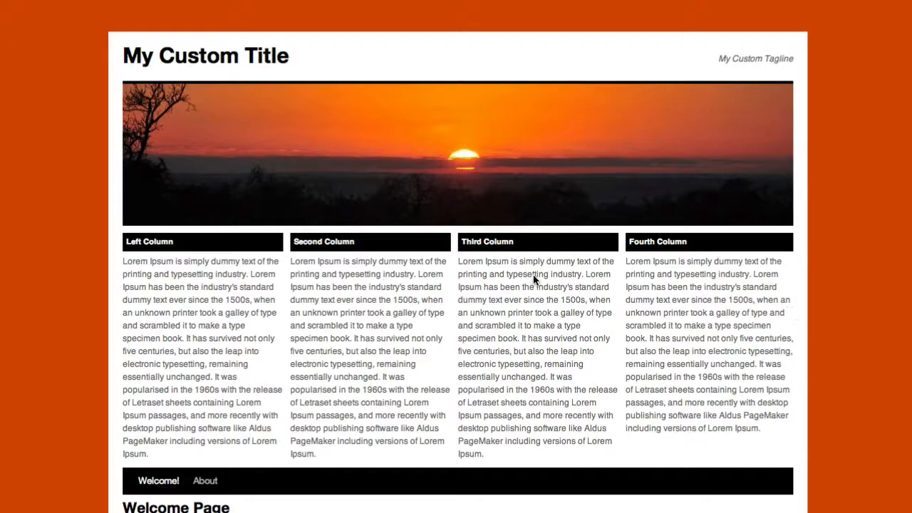
{"action": "scroll", "coordinate": [731, 263], "scroll_direction": "down", "scroll_amount": 4}
{"action": "scroll", "coordinate": [731, 263], "scroll_direction": "up", "scroll_amount": 2}
{"action": "scroll", "coordinate": [731, 263], "scroll_direction": "up", "scroll_amount": 3}
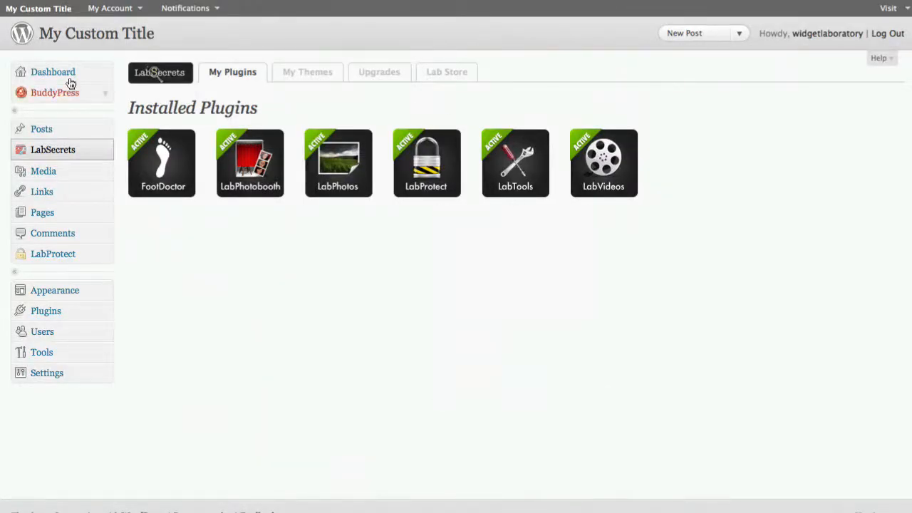
Go to the Widgets administration page and review the settings of the LabTools Header widget in the Header area.
{"action": "left_click", "coordinate": [66, 293]}
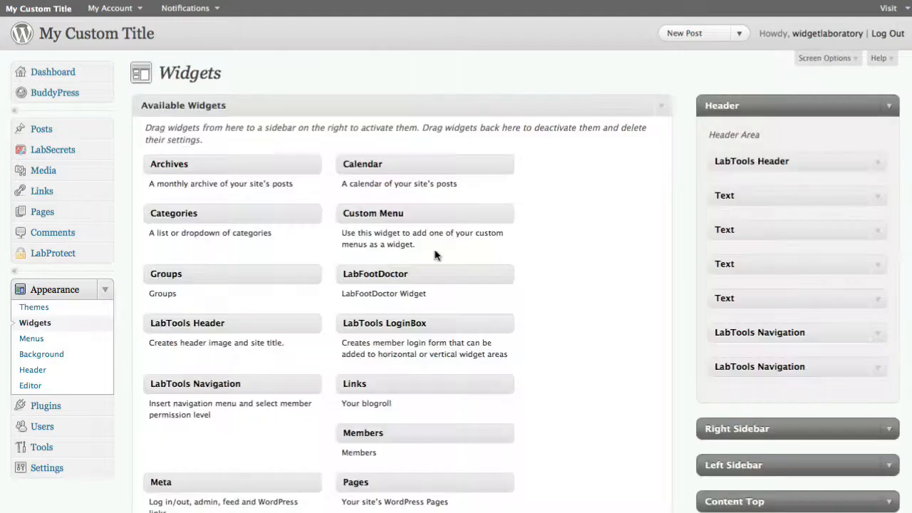
{"action": "scroll", "coordinate": [666, 214], "scroll_direction": "down", "scroll_amount": 3}
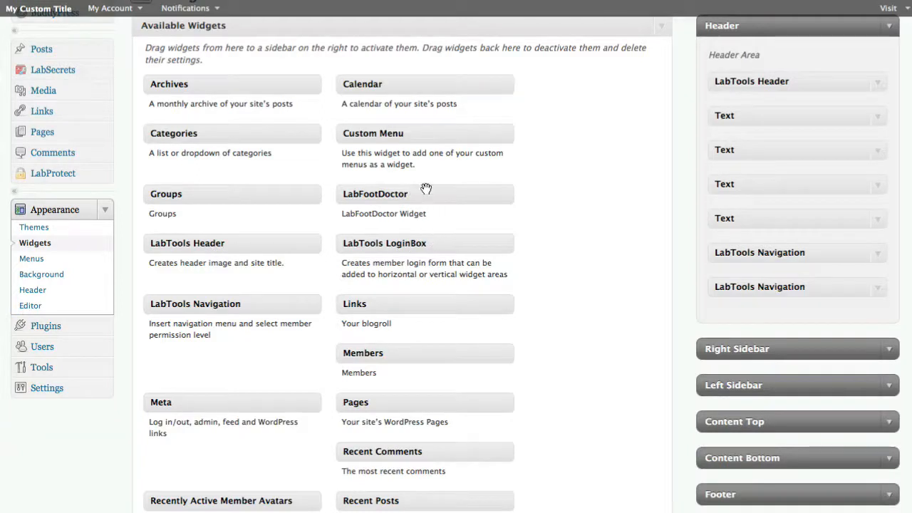
{"action": "scroll", "coordinate": [557, 211], "scroll_direction": "up", "scroll_amount": 3}
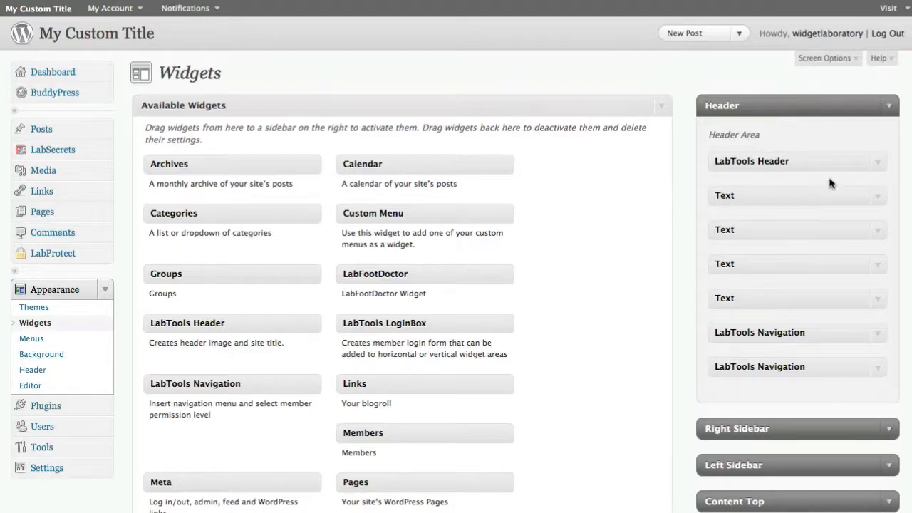
{"action": "left_click", "coordinate": [879, 166]}
{"action": "scroll", "coordinate": [840, 187], "scroll_direction": "down", "scroll_amount": 2}
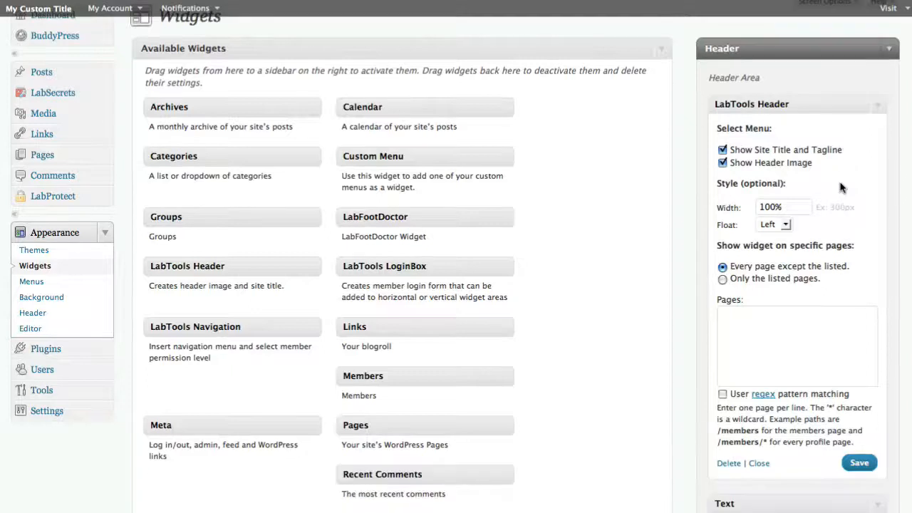
{"action": "left_click", "coordinate": [878, 107]}
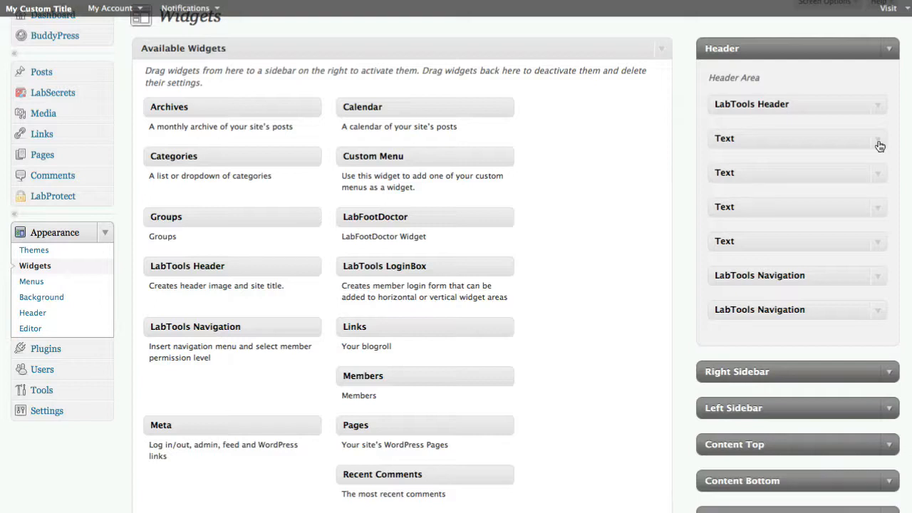
Expand the first Text widget in the Header area and review its options for showing the widget on specific pages.
{"action": "left_click", "coordinate": [880, 145]}
{"action": "scroll", "coordinate": [890, 153], "scroll_direction": "down", "scroll_amount": 5}
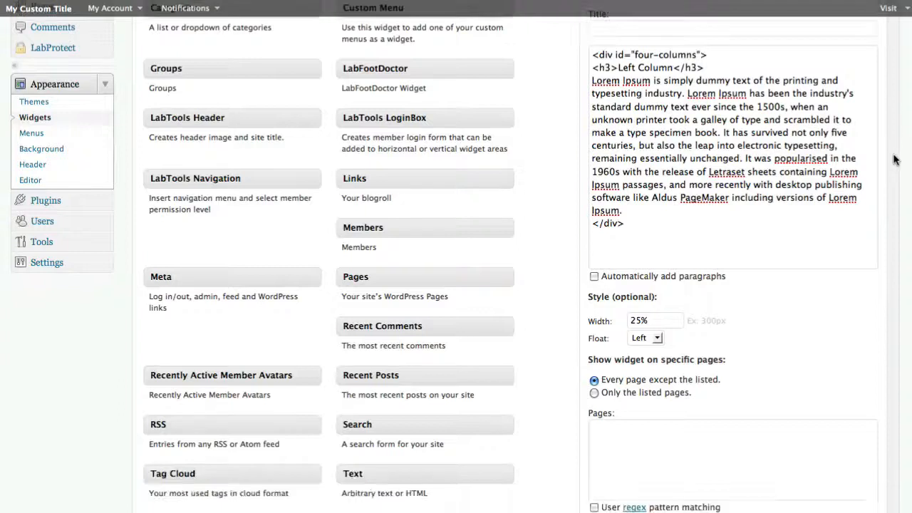
{"action": "scroll", "coordinate": [894, 160], "scroll_direction": "down", "scroll_amount": 3}
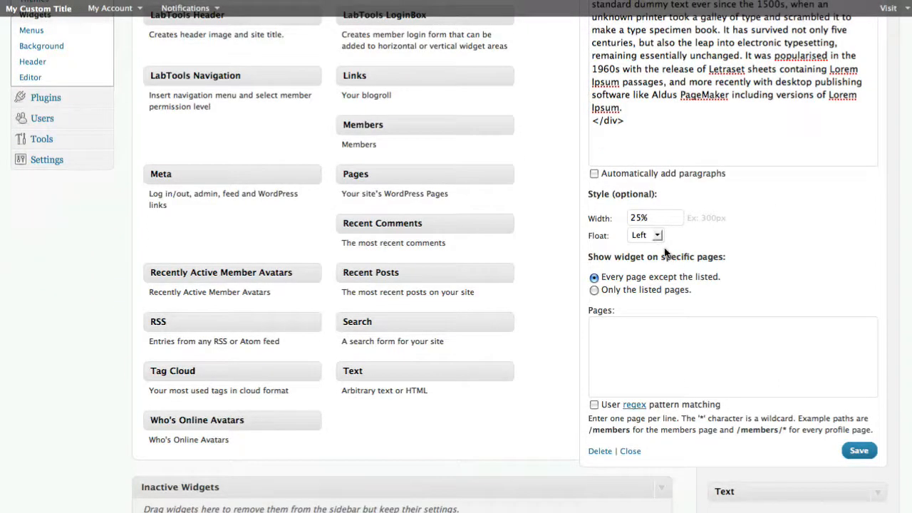
{"action": "left_click_drag", "start_coordinate": [664, 253], "coordinate": [699, 298]}
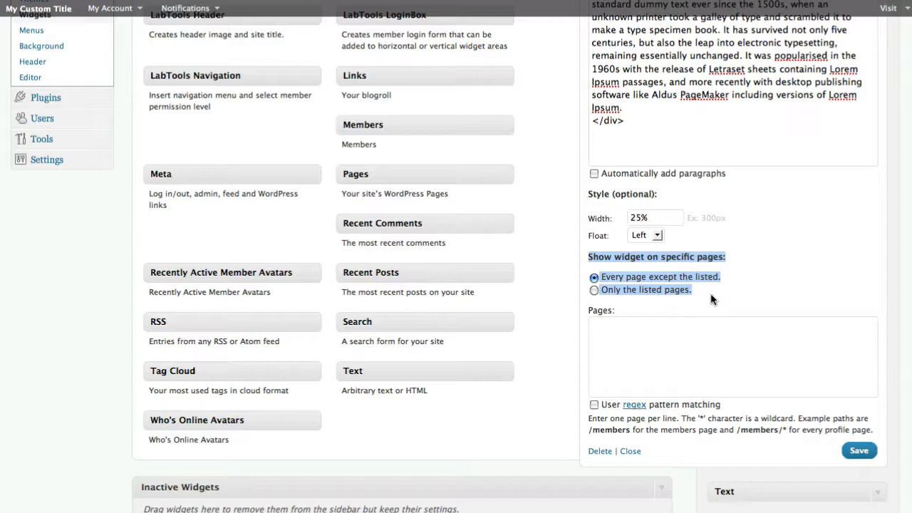
{"action": "left_click", "coordinate": [711, 299]}
{"action": "scroll", "coordinate": [710, 299], "scroll_direction": "up", "scroll_amount": 1}
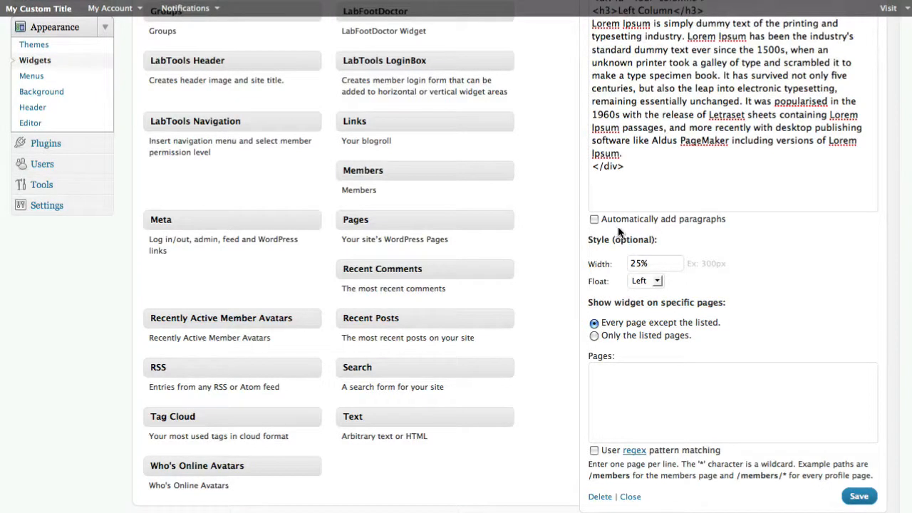
Examine the Text widget's optional style settings, including its width and the available float choices, without changing them.
{"action": "left_click_drag", "start_coordinate": [619, 236], "coordinate": [723, 298]}
{"action": "left_click", "coordinate": [728, 289]}
{"action": "left_click_drag", "start_coordinate": [645, 262], "coordinate": [620, 262]}
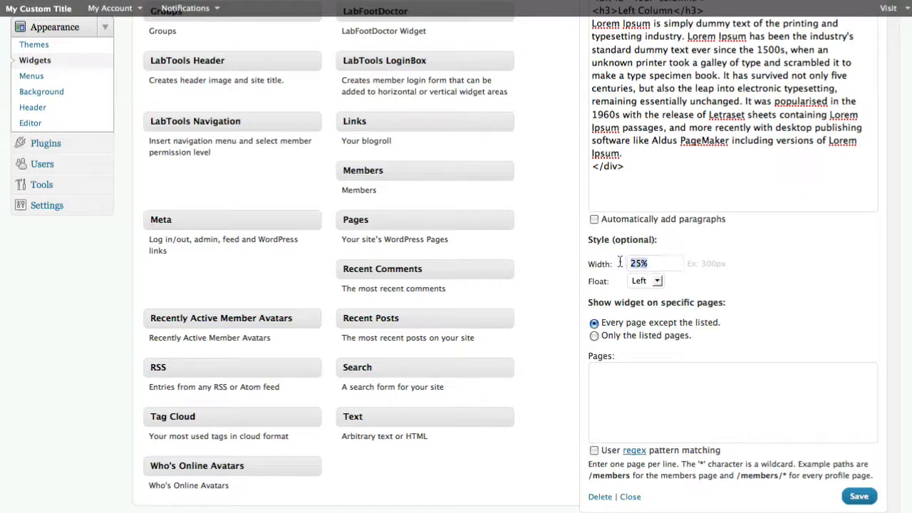
{"action": "left_click", "coordinate": [744, 249]}
{"action": "left_click", "coordinate": [656, 281]}
{"action": "left_click", "coordinate": [658, 282]}
{"action": "left_click", "coordinate": [657, 283]}
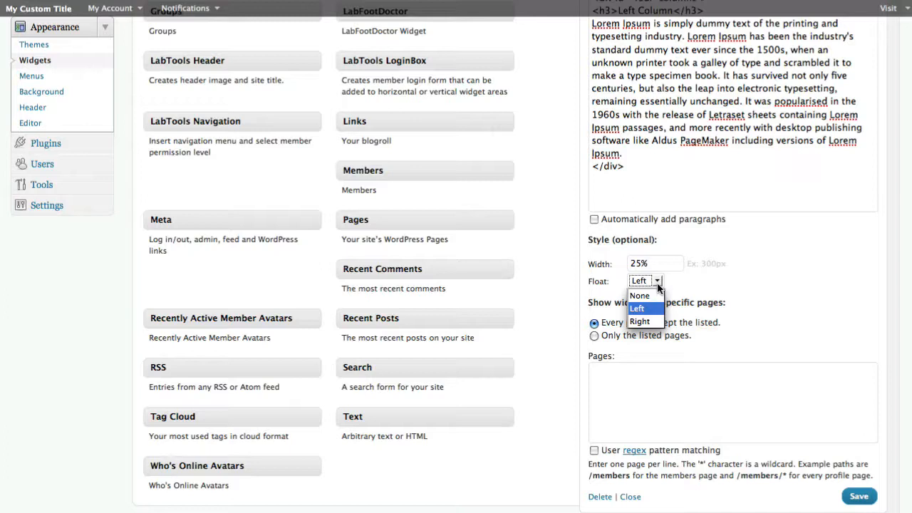
{"action": "left_click", "coordinate": [709, 294]}
Look over the whole Text widget form again and highlight its width value.
{"action": "scroll", "coordinate": [783, 285], "scroll_direction": "up", "scroll_amount": 3}
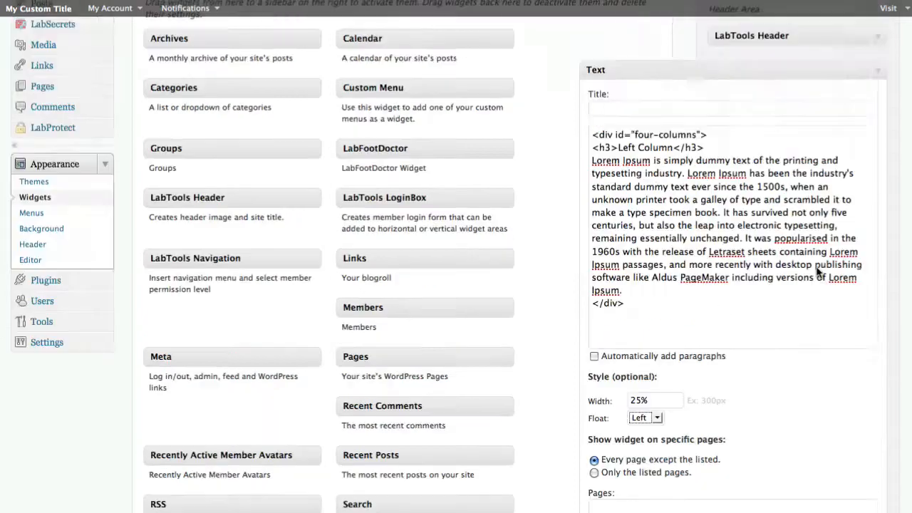
{"action": "scroll", "coordinate": [819, 264], "scroll_direction": "up", "scroll_amount": 3}
{"action": "scroll", "coordinate": [834, 328], "scroll_direction": "down", "scroll_amount": 3}
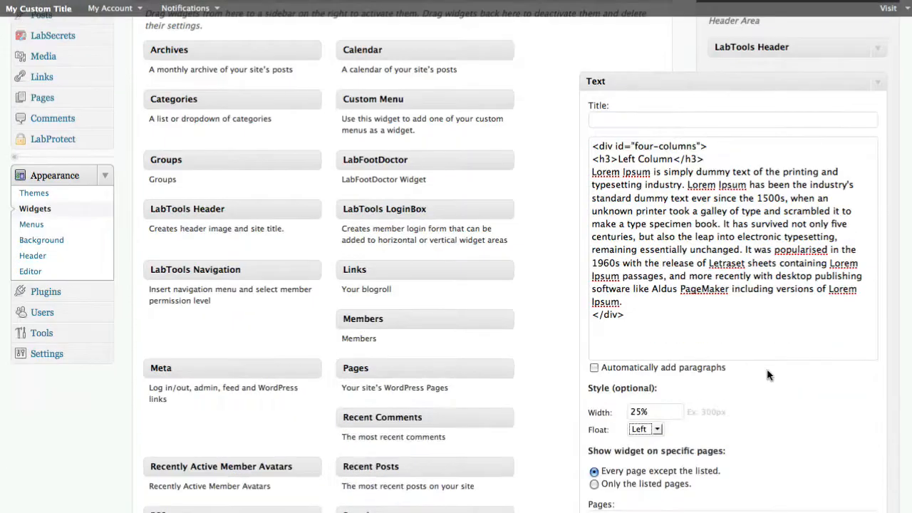
{"action": "scroll", "coordinate": [762, 371], "scroll_direction": "down", "scroll_amount": 2}
{"action": "left_click_drag", "start_coordinate": [661, 346], "coordinate": [610, 343]}
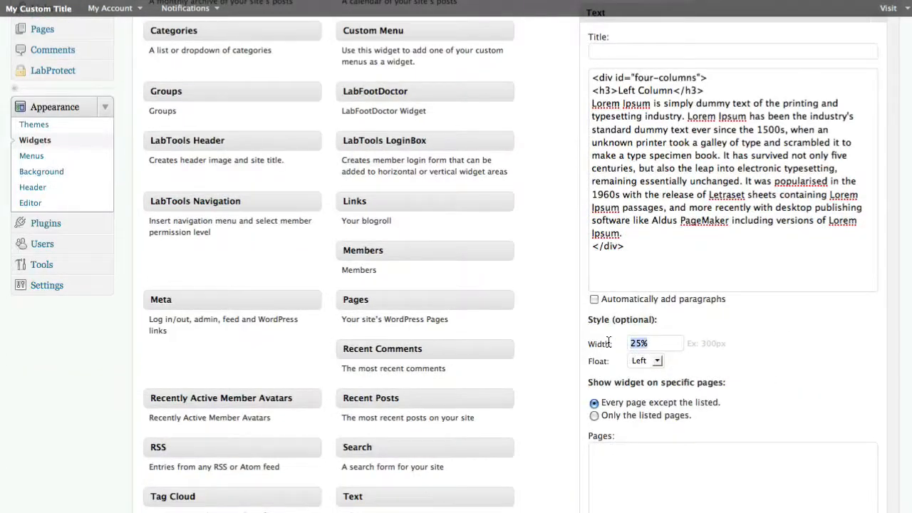
{"action": "left_click", "coordinate": [763, 360]}
{"action": "scroll", "coordinate": [741, 309], "scroll_direction": "up", "scroll_amount": 2}
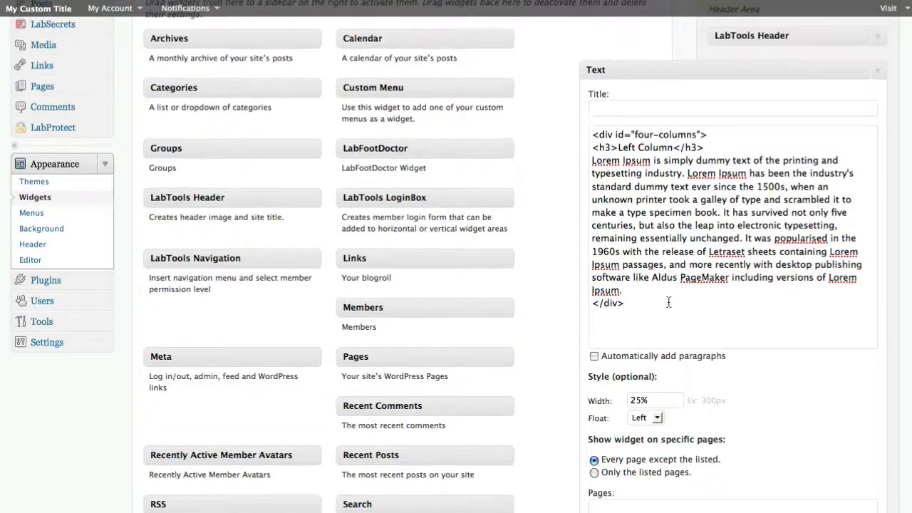
Highlight the Lorem Ipsum body text and the h3 heading line in the Text widget's HTML to inspect them.
{"action": "left_click_drag", "start_coordinate": [629, 292], "coordinate": [580, 167]}
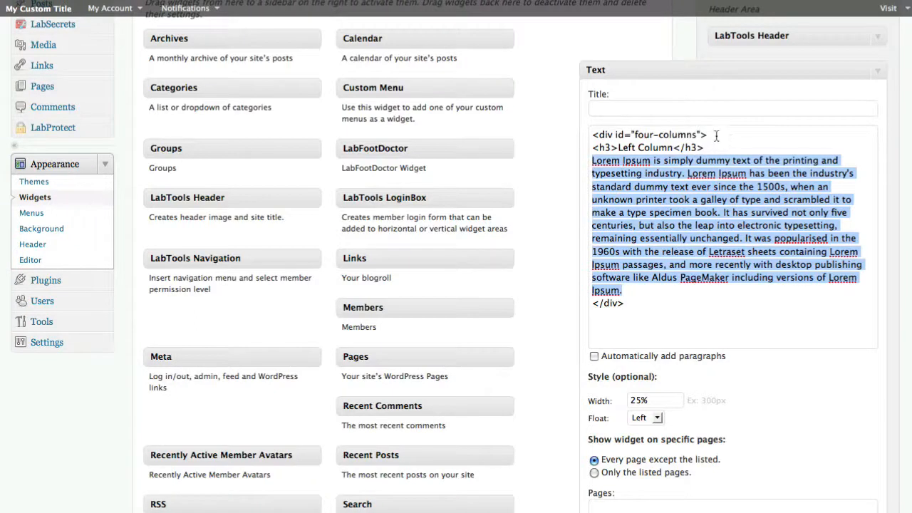
{"action": "left_click_drag", "start_coordinate": [710, 148], "coordinate": [589, 150]}
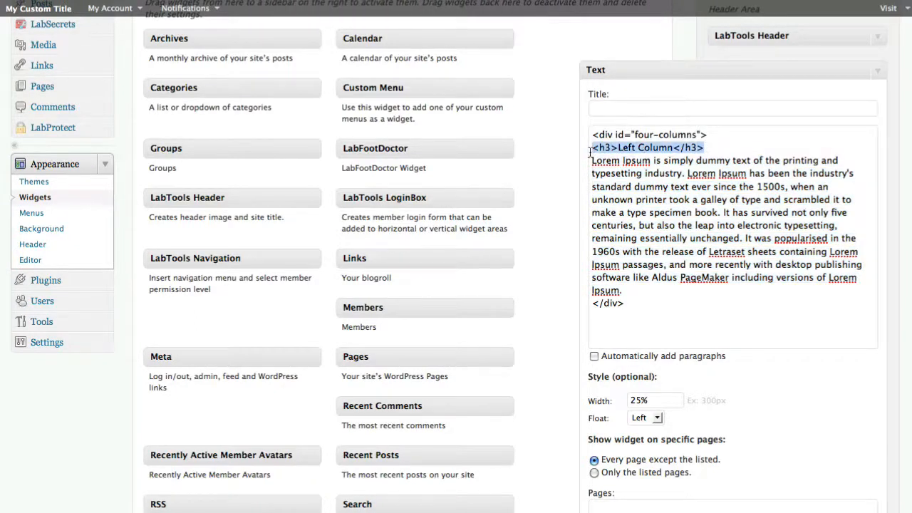
{"action": "left_click", "coordinate": [739, 140]}
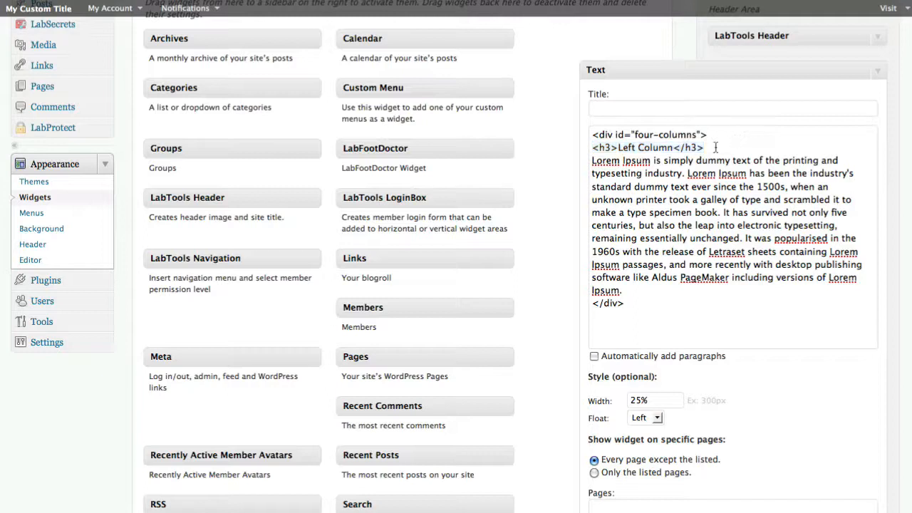
{"action": "left_click_drag", "start_coordinate": [711, 147], "coordinate": [590, 149]}
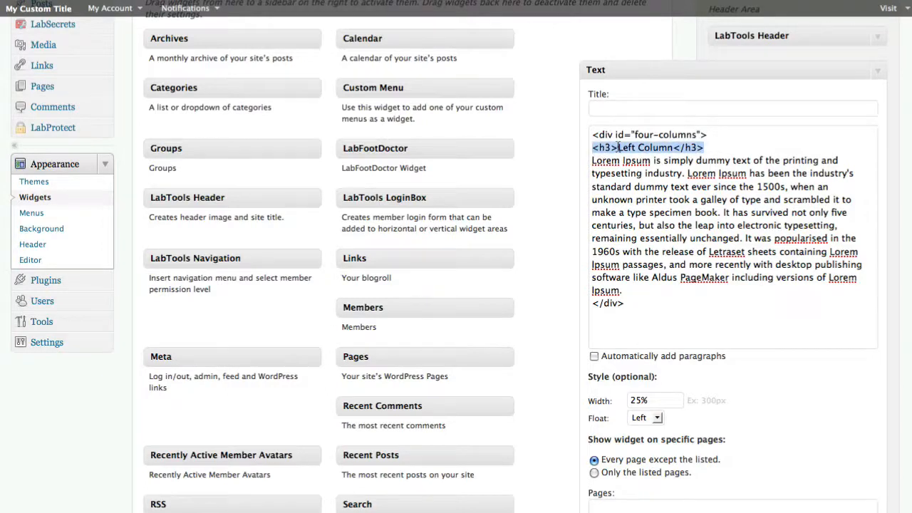
{"action": "left_click", "coordinate": [759, 144]}
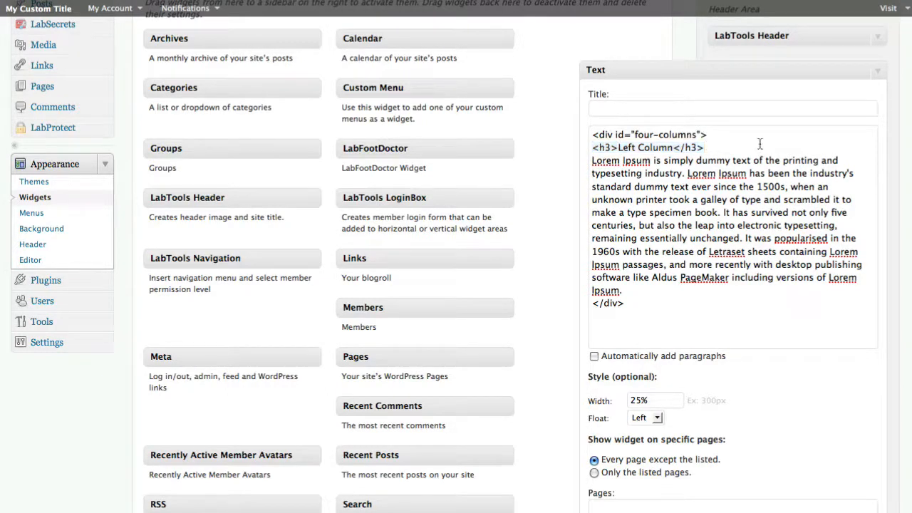
{"action": "left_click", "coordinate": [759, 144]}
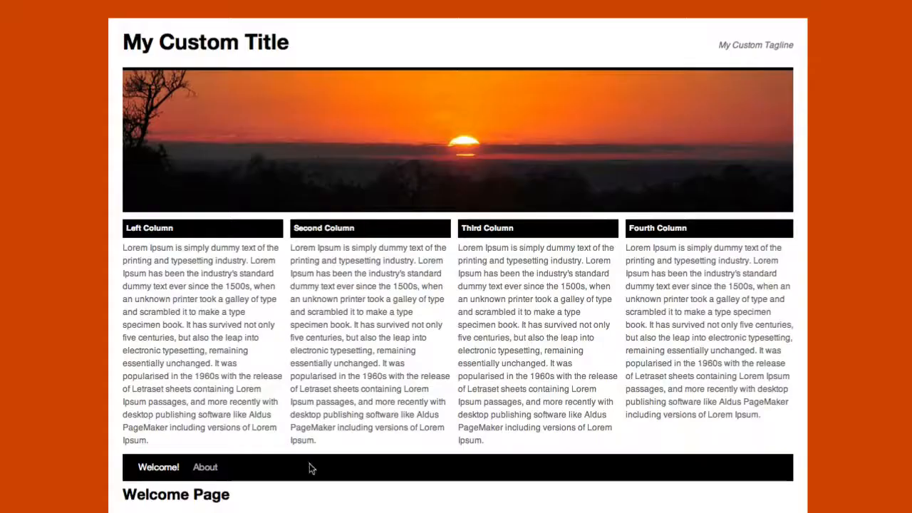
Compare the columns on the public site with the widget's HTML, highlighting the "Left Column" heading text.
{"action": "scroll", "coordinate": [244, 456], "scroll_direction": "down", "scroll_amount": 4}
{"action": "scroll", "coordinate": [355, 390], "scroll_direction": "up", "scroll_amount": 4}
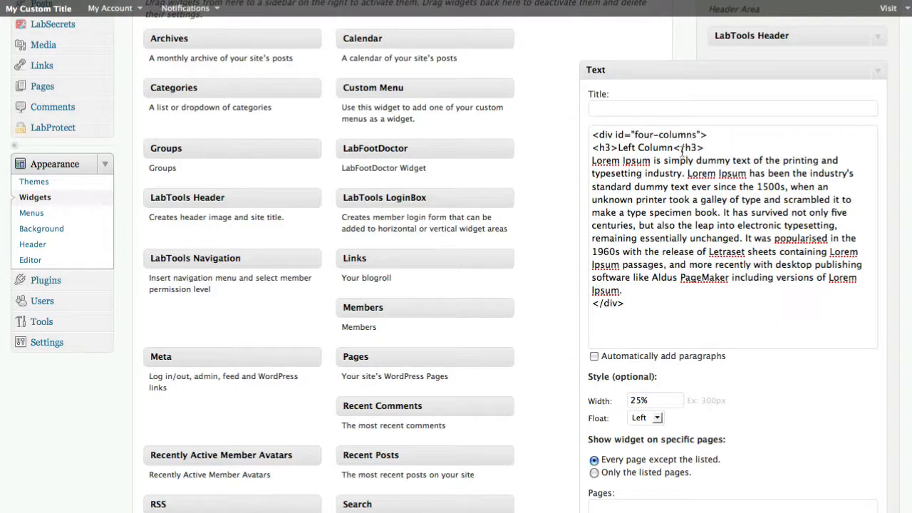
{"action": "left_click_drag", "start_coordinate": [673, 147], "coordinate": [615, 149]}
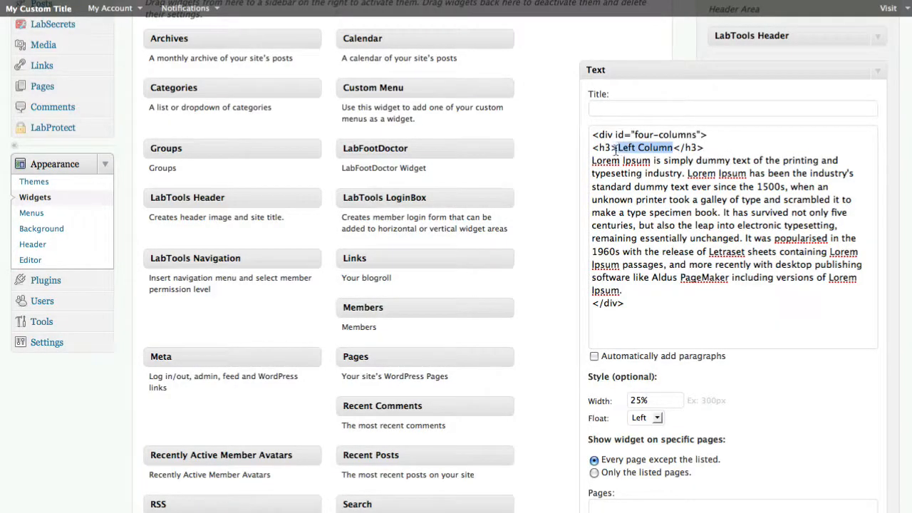
{"action": "left_click", "coordinate": [762, 138]}
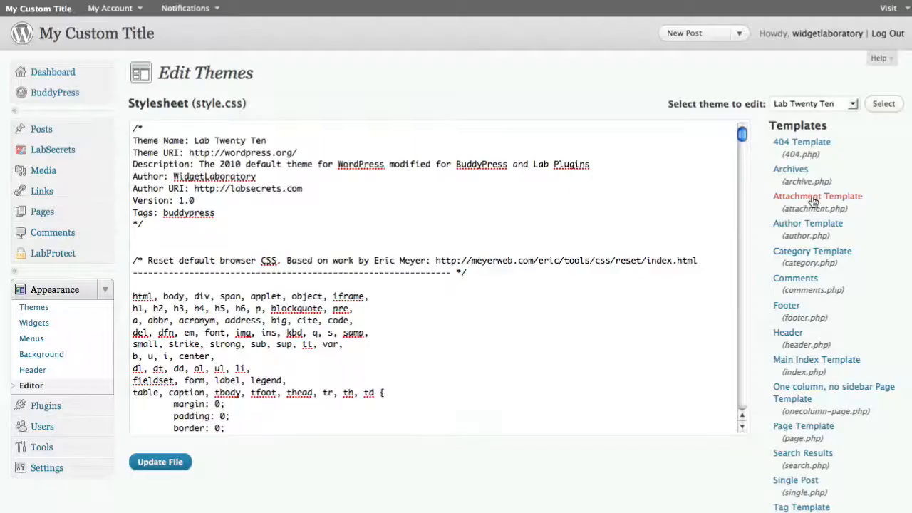
Open the labstyle.css stylesheet of the Lab Twenty Ten theme in the theme editor.
{"action": "scroll", "coordinate": [814, 199], "scroll_direction": "down", "scroll_amount": 15}
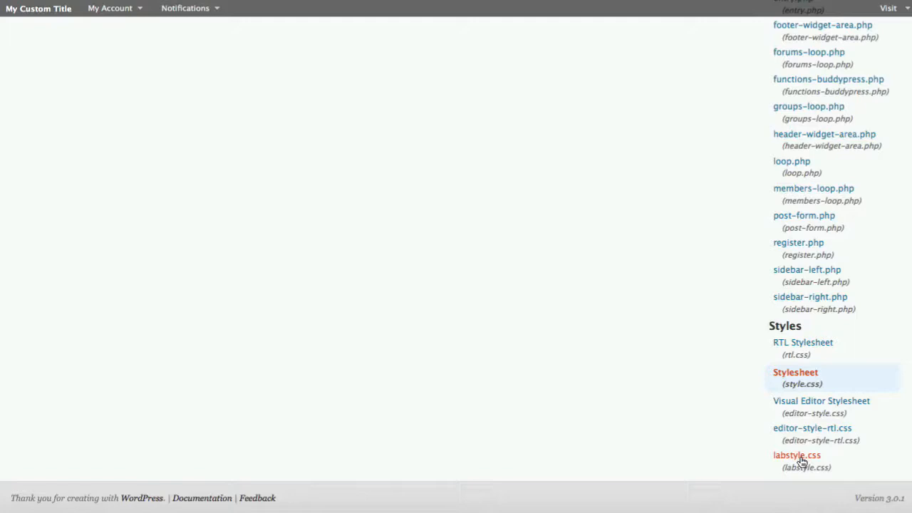
{"action": "left_click", "coordinate": [801, 460]}
{"action": "scroll", "coordinate": [582, 310], "scroll_direction": "up", "scroll_amount": 10}
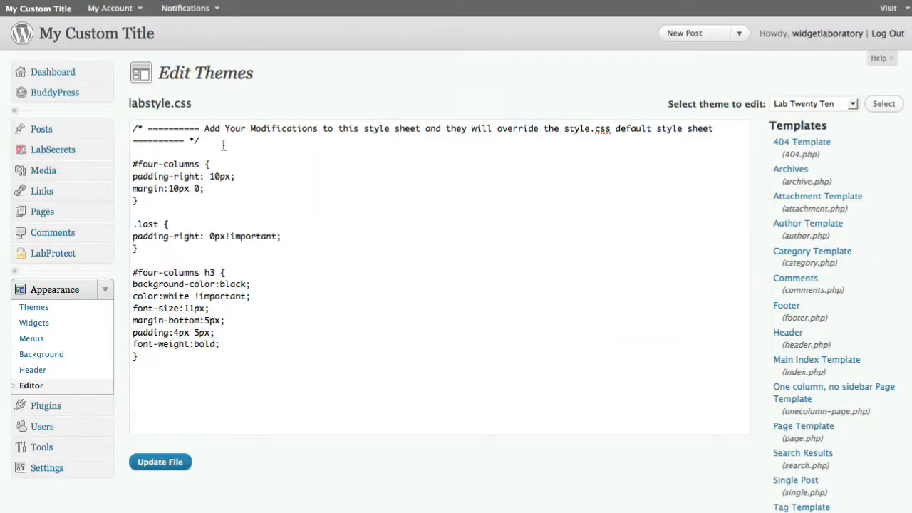
Highlight the #four-columns, .last and #four-columns h3 rules in labstyle.css to examine the column styling.
{"action": "left_click_drag", "start_coordinate": [221, 153], "coordinate": [303, 366]}
{"action": "left_click", "coordinate": [304, 366]}
{"action": "left_click_drag", "start_coordinate": [232, 387], "coordinate": [150, 221]}
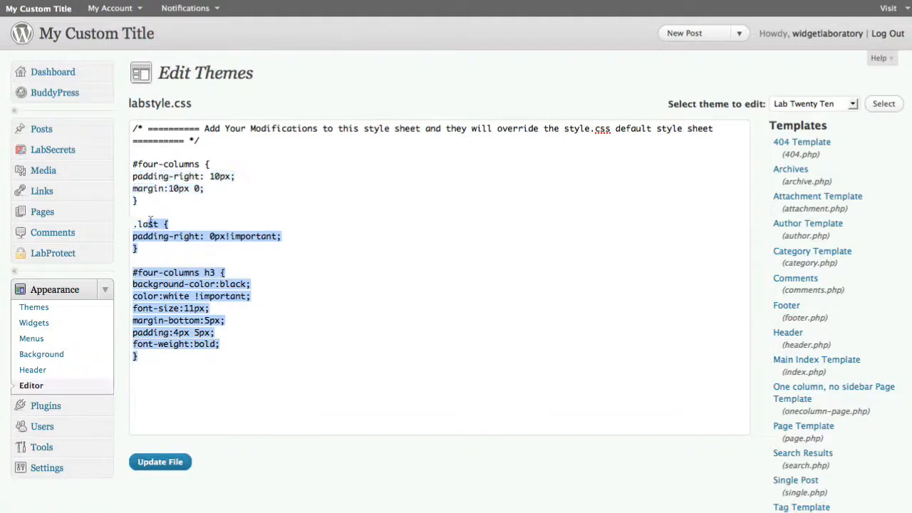
{"action": "left_click", "coordinate": [213, 194]}
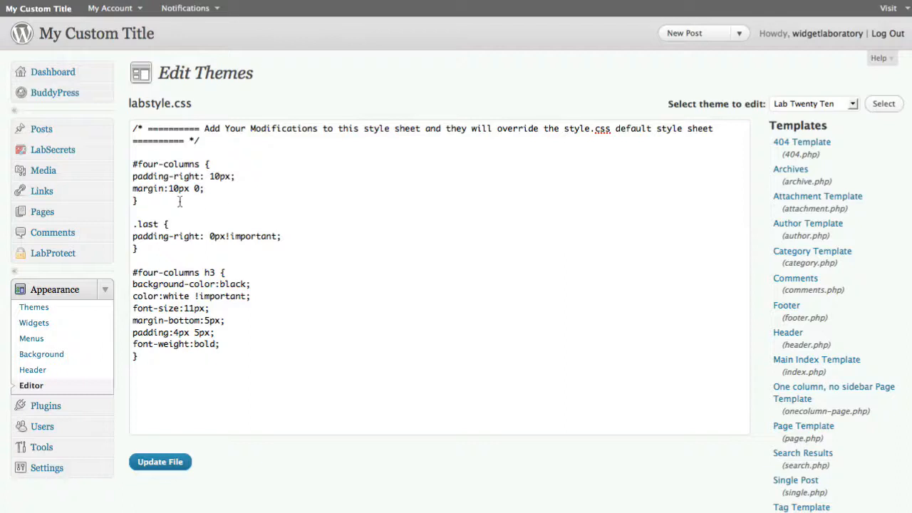
{"action": "left_click_drag", "start_coordinate": [191, 367], "coordinate": [128, 167]}
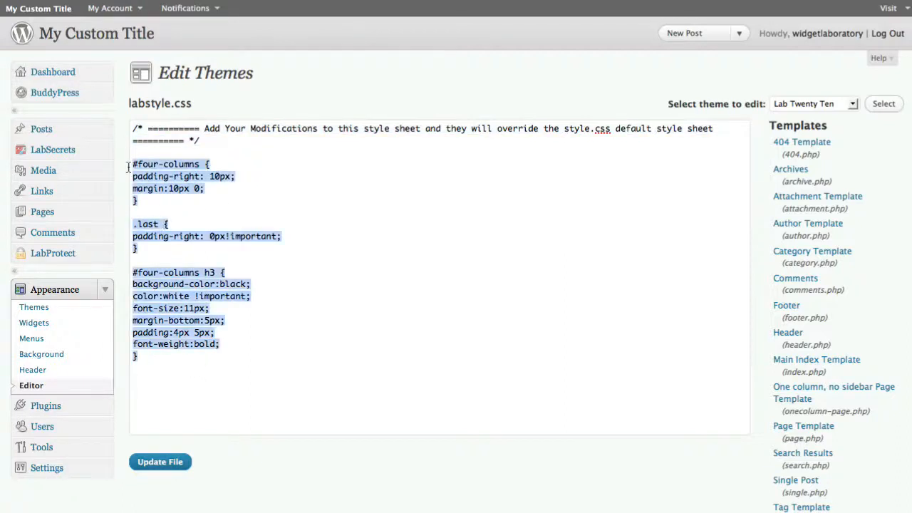
{"action": "left_click", "coordinate": [275, 179]}
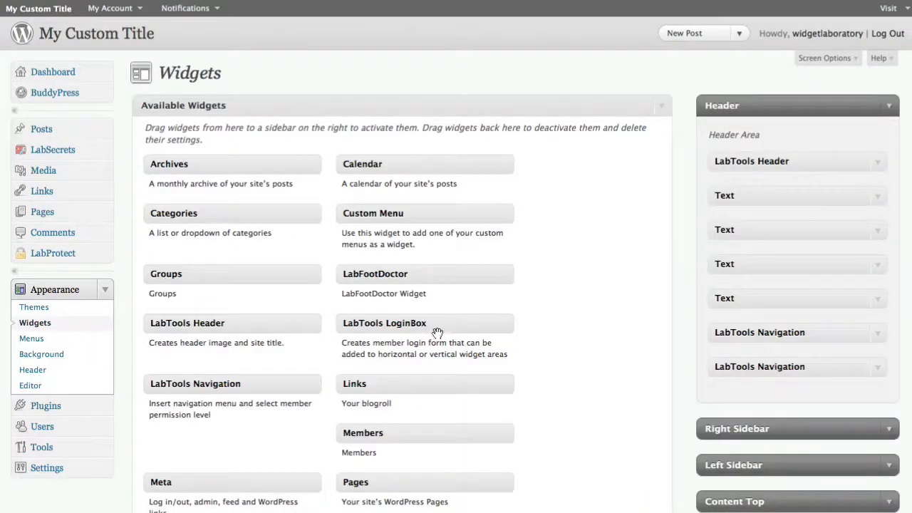
Find the Text widget among the available widgets and check the Header area's widget list.
{"action": "scroll", "coordinate": [474, 336], "scroll_direction": "down", "scroll_amount": 2}
{"action": "scroll", "coordinate": [474, 336], "scroll_direction": "down", "scroll_amount": 7}
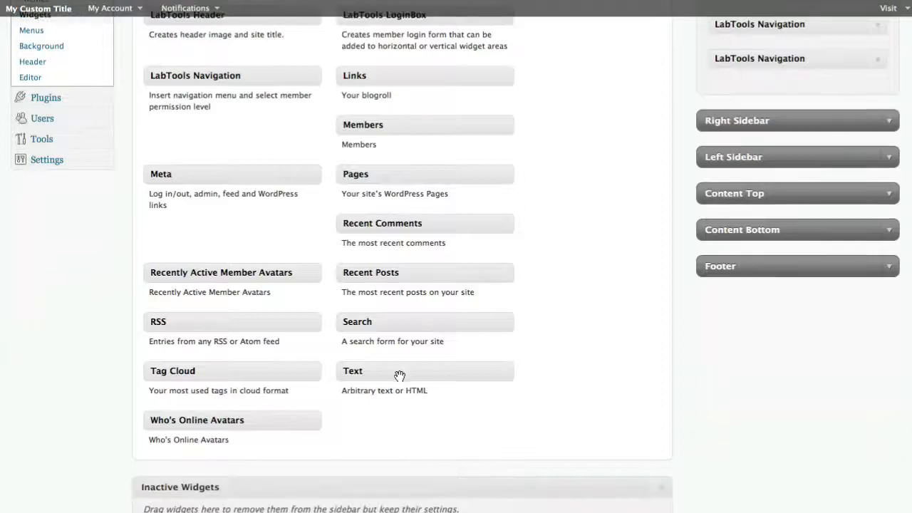
{"action": "left_click_drag", "start_coordinate": [398, 372], "coordinate": [462, 370]}
{"action": "scroll", "coordinate": [466, 367], "scroll_direction": "up", "scroll_amount": 7}
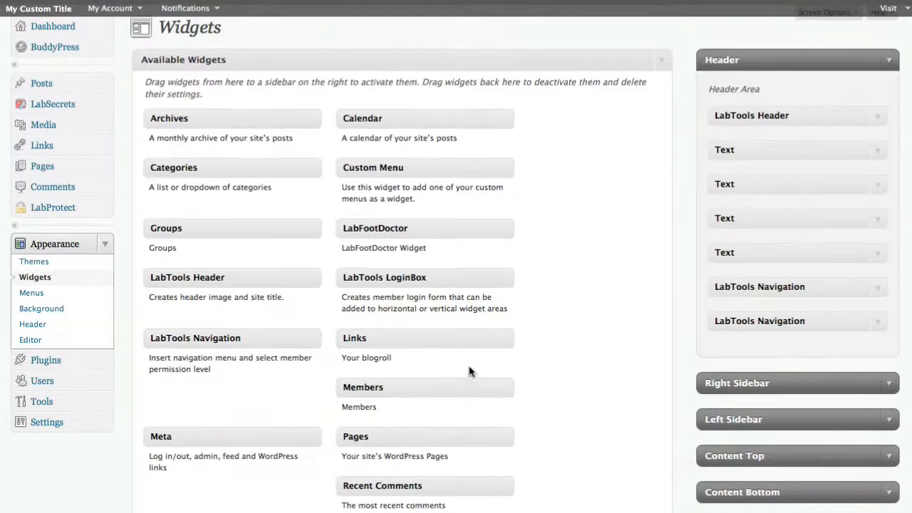
Review the first Text widget in the Header area, highlighting its "Left Column" heading and its width value, and close the widget.
{"action": "left_click", "coordinate": [877, 149]}
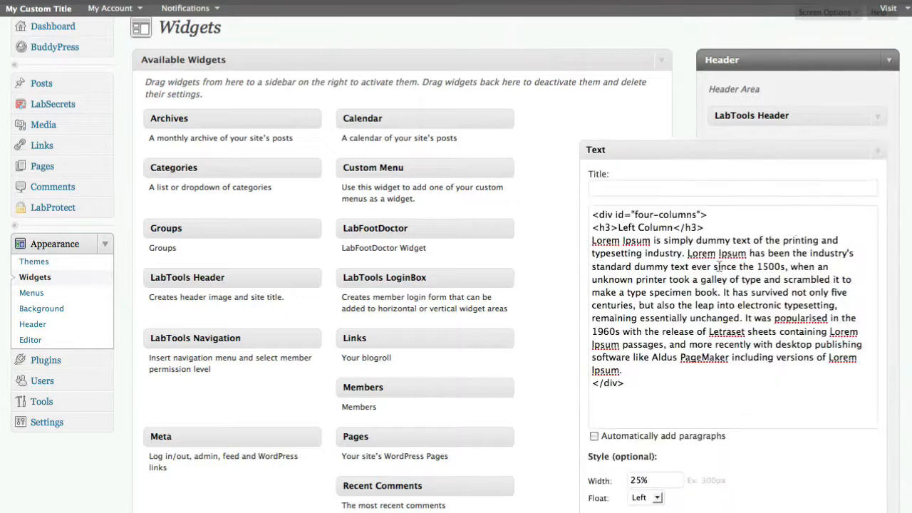
{"action": "left_click_drag", "start_coordinate": [673, 228], "coordinate": [617, 228]}
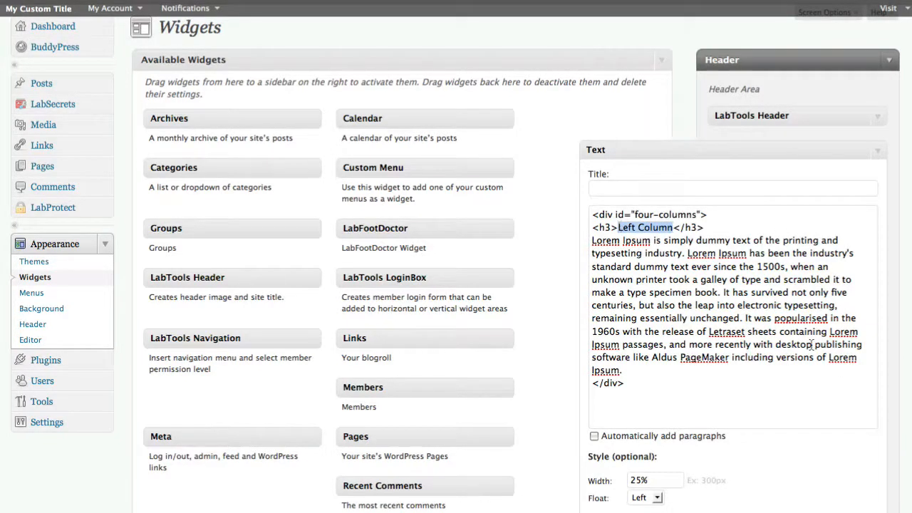
{"action": "scroll", "coordinate": [812, 345], "scroll_direction": "down", "scroll_amount": 5}
{"action": "left_click_drag", "start_coordinate": [660, 298], "coordinate": [630, 300]}
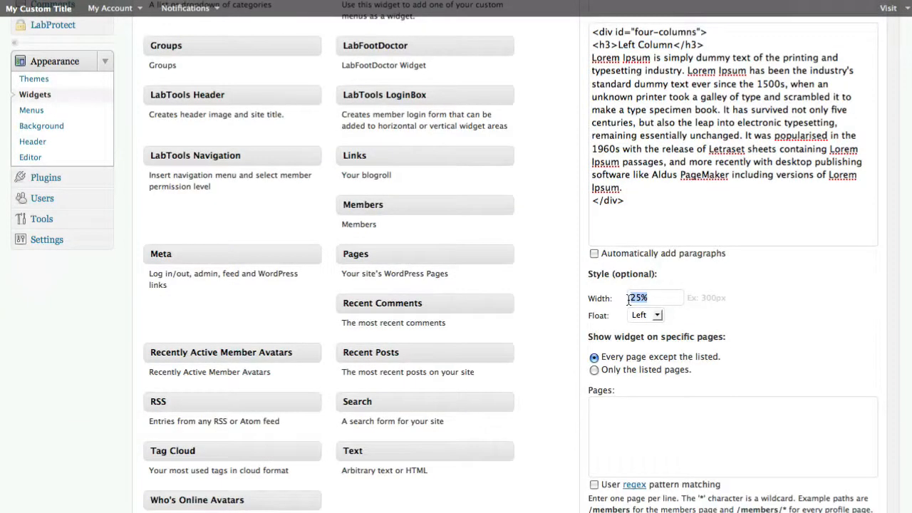
{"action": "left_click", "coordinate": [714, 310]}
{"action": "scroll", "coordinate": [789, 312], "scroll_direction": "down", "scroll_amount": 3}
{"action": "scroll", "coordinate": [819, 183], "scroll_direction": "up", "scroll_amount": 4}
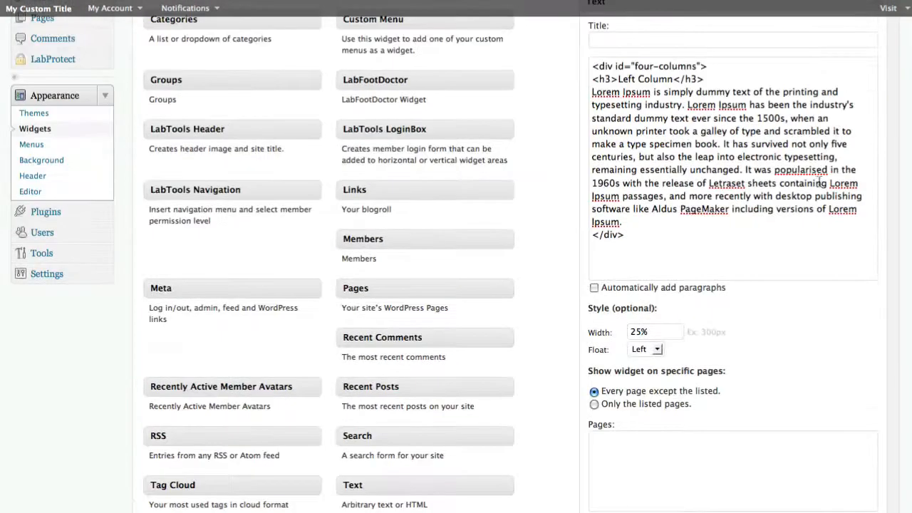
{"action": "scroll", "coordinate": [819, 184], "scroll_direction": "up", "scroll_amount": 3}
{"action": "left_click", "coordinate": [881, 141]}
Examine the settings of the LabTools Header widget in the Header area and collapse it again.
{"action": "scroll", "coordinate": [859, 154], "scroll_direction": "down", "scroll_amount": 2}
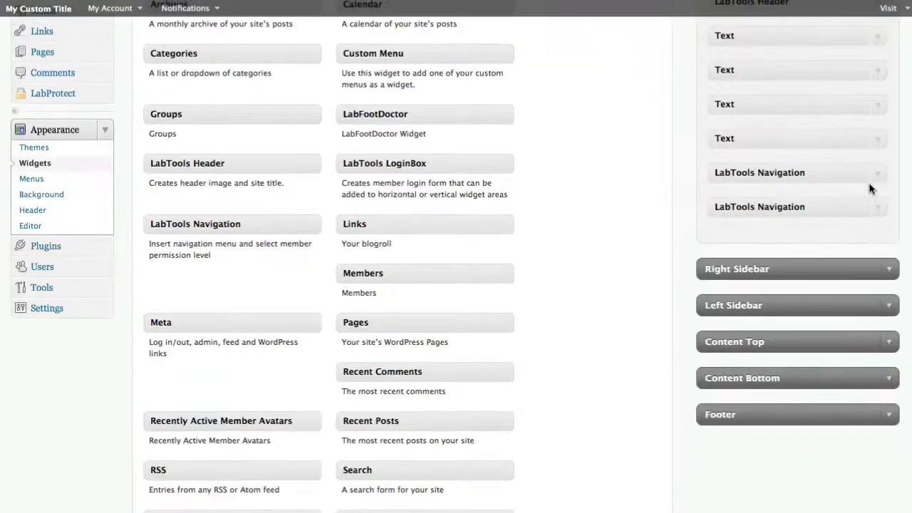
{"action": "scroll", "coordinate": [881, 146], "scroll_direction": "up", "scroll_amount": 2}
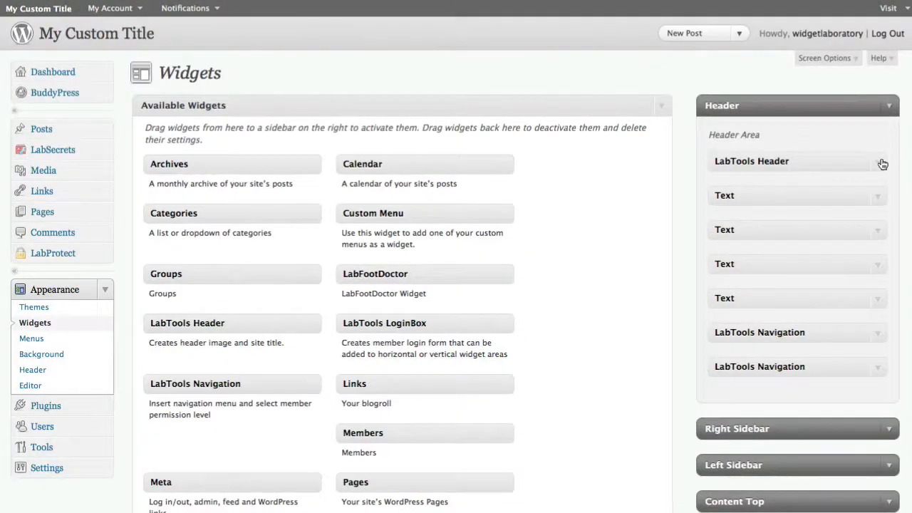
{"action": "left_click", "coordinate": [882, 163]}
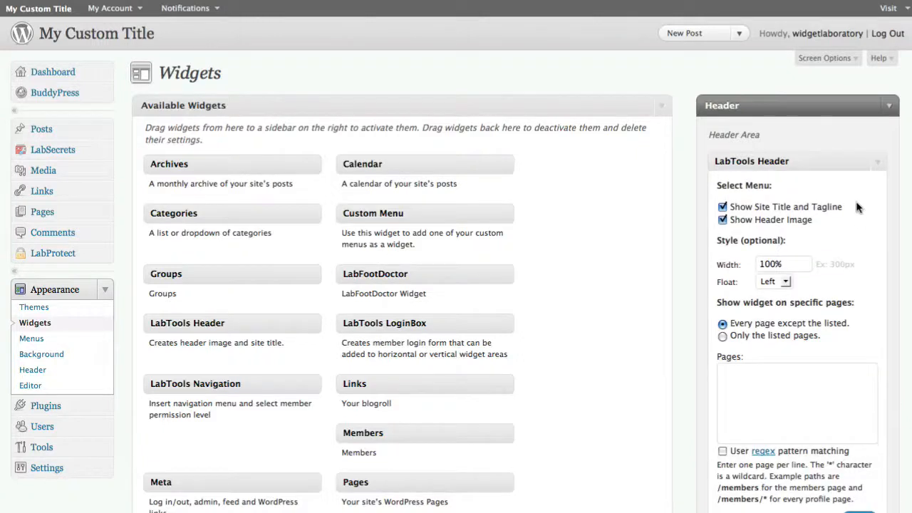
{"action": "scroll", "coordinate": [857, 210], "scroll_direction": "down", "scroll_amount": 1}
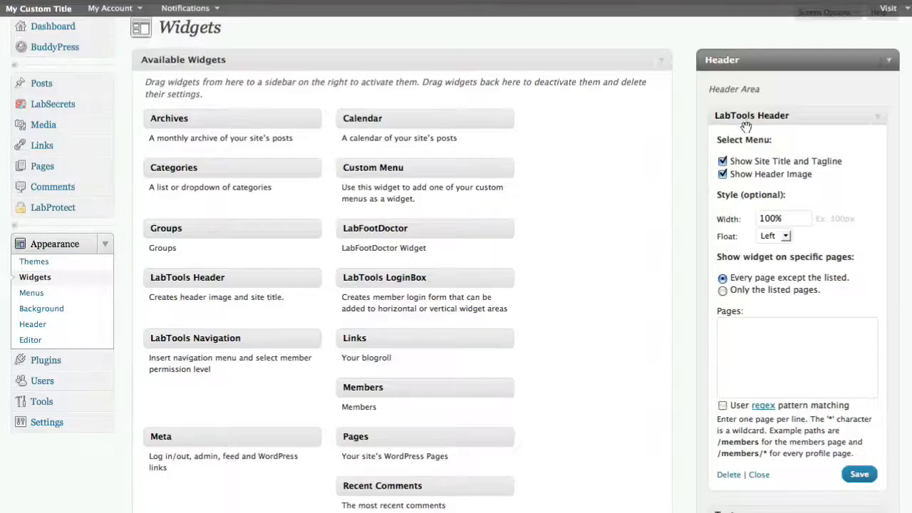
{"action": "left_click", "coordinate": [881, 118]}
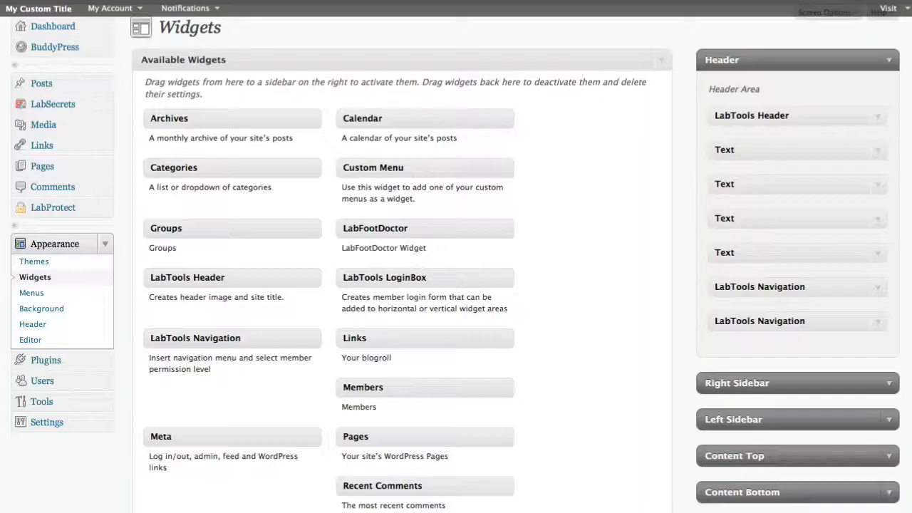
Move the "Fourth Column" Text widget from the Header area to Inactive Widgets and reload the public site.
{"action": "left_click", "coordinate": [879, 254]}
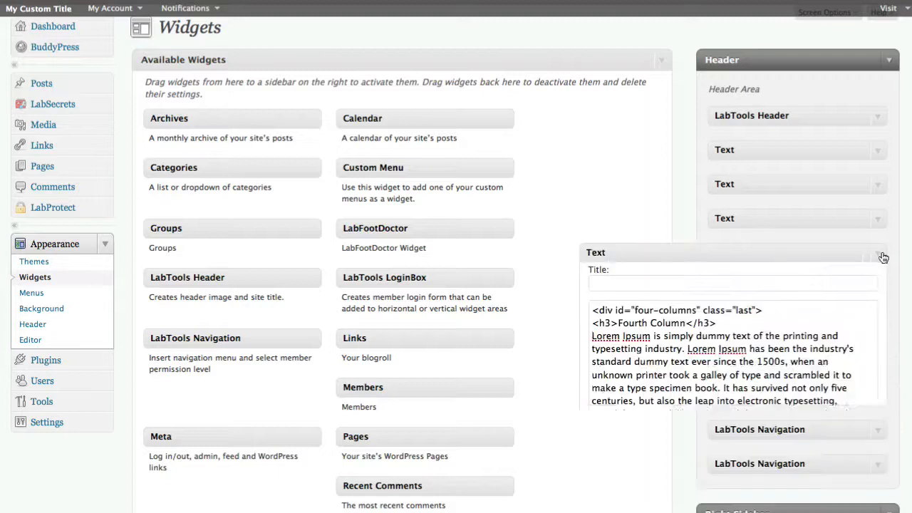
{"action": "scroll", "coordinate": [819, 290], "scroll_direction": "down", "scroll_amount": 5}
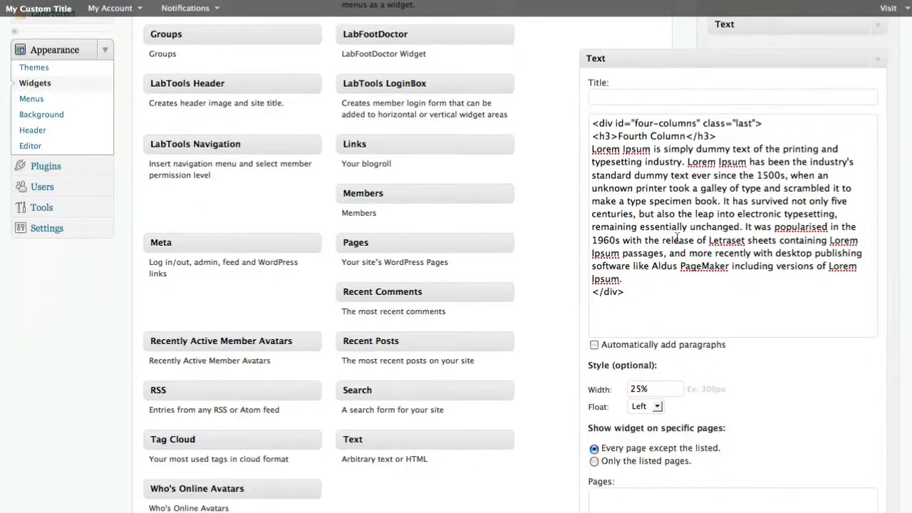
{"action": "left_click", "coordinate": [883, 64]}
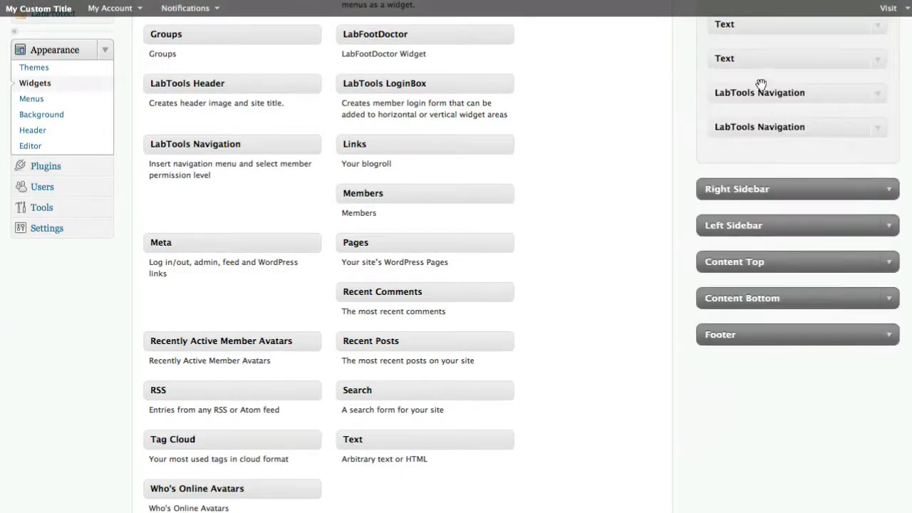
{"action": "left_click_drag", "start_coordinate": [759, 63], "coordinate": [520, 386]}
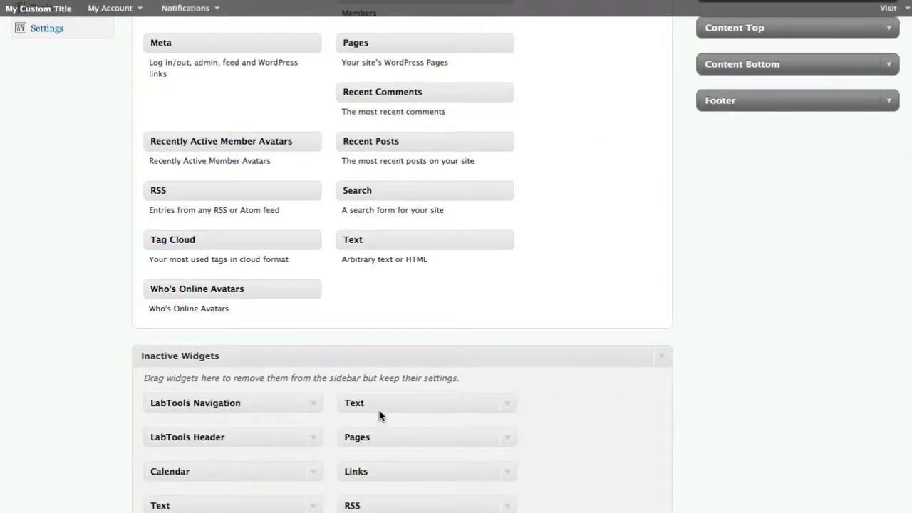
{"action": "scroll", "coordinate": [591, 313], "scroll_direction": "up", "scroll_amount": 5}
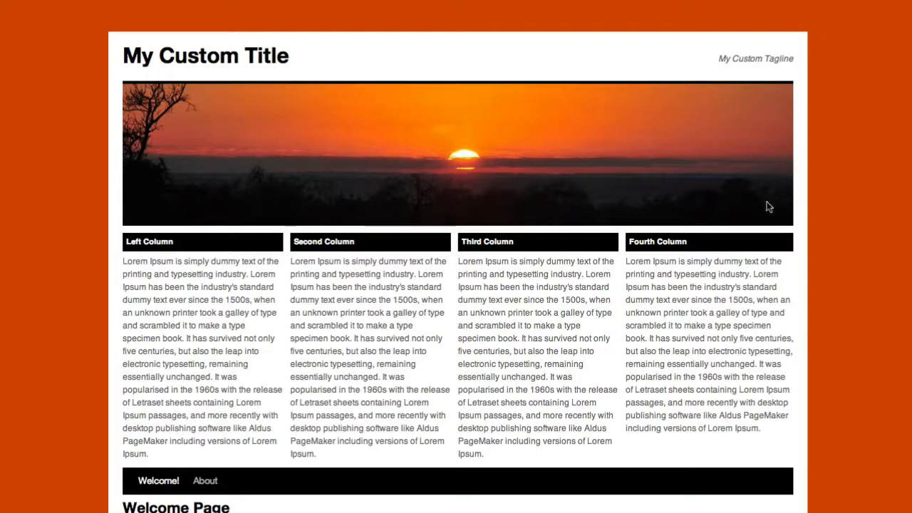
{"action": "key", "text": "super+r"}
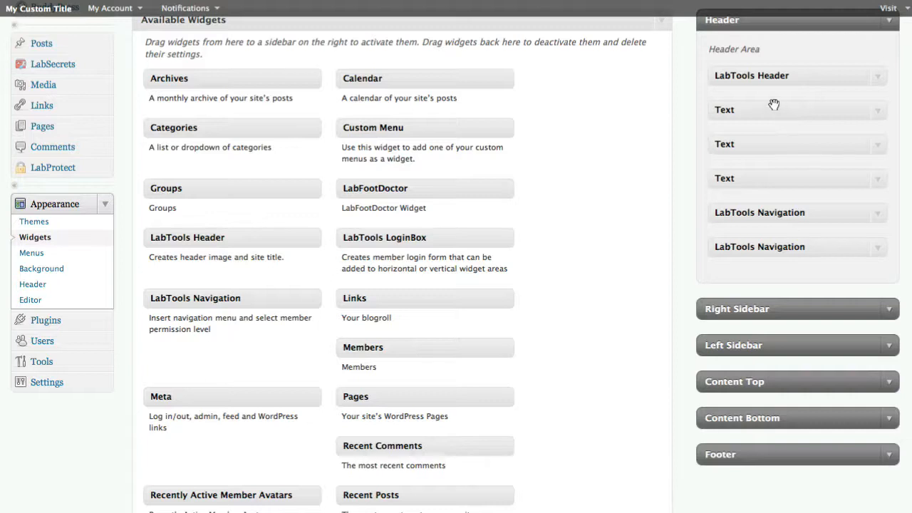
Set the width of the "Third Column" Text widget in the Header area to 50% and save it.
{"action": "left_click", "coordinate": [876, 184]}
{"action": "scroll", "coordinate": [729, 330], "scroll_direction": "down", "scroll_amount": 3}
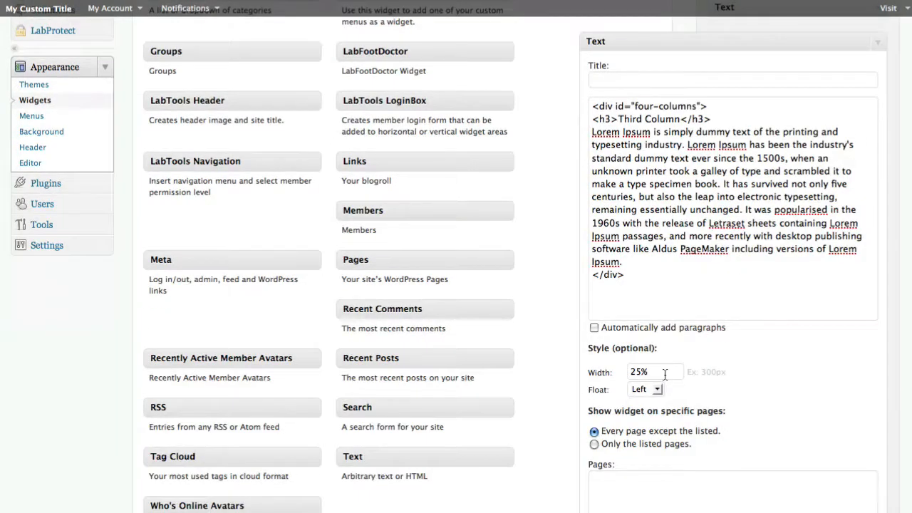
{"action": "left_click_drag", "start_coordinate": [664, 372], "coordinate": [597, 372]}
{"action": "type", "text": "50"}
{"action": "scroll", "coordinate": [663, 407], "scroll_direction": "down", "scroll_amount": 4}
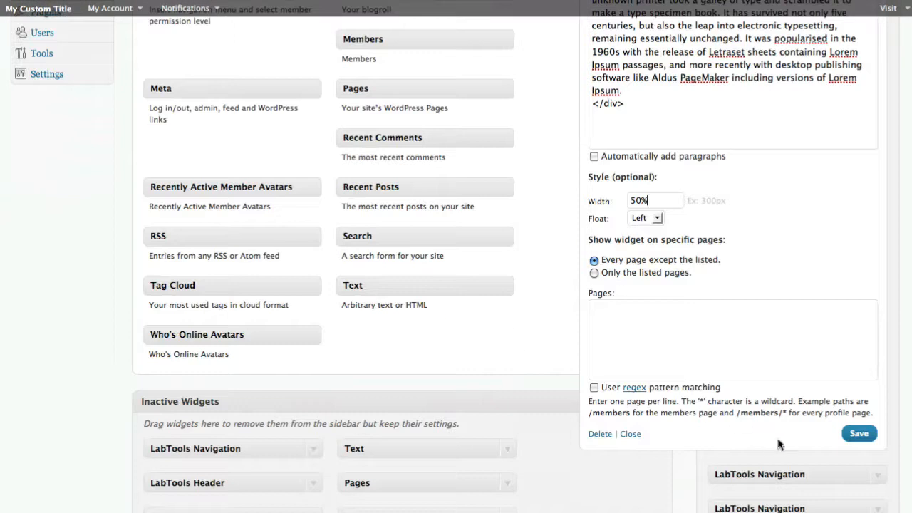
{"action": "left_click", "coordinate": [858, 433]}
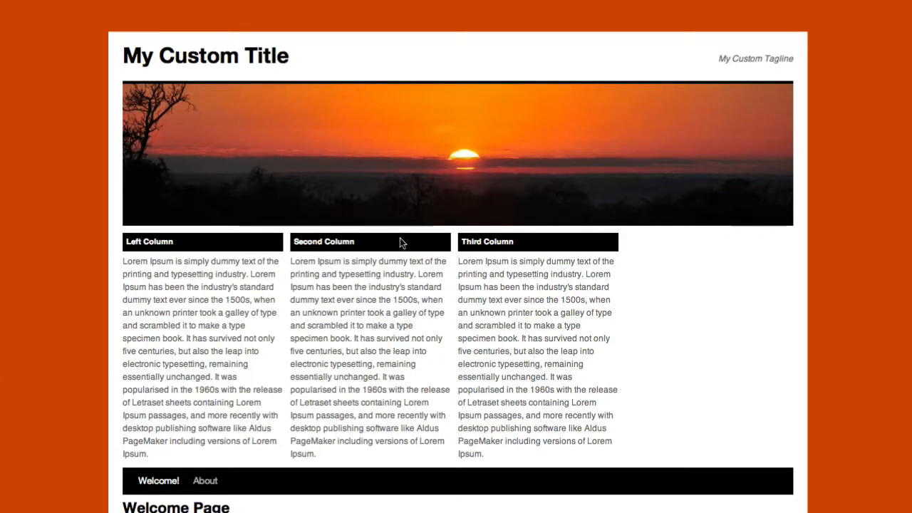
Reload the public site and check the layout of the header columns above the navigation bar.
{"action": "key", "text": "super+r"}
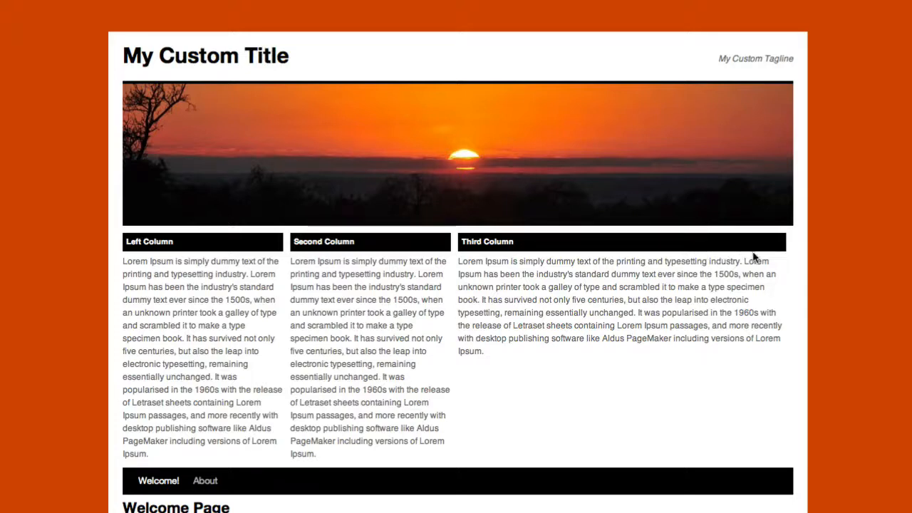
{"action": "scroll", "coordinate": [780, 238], "scroll_direction": "down", "scroll_amount": 3}
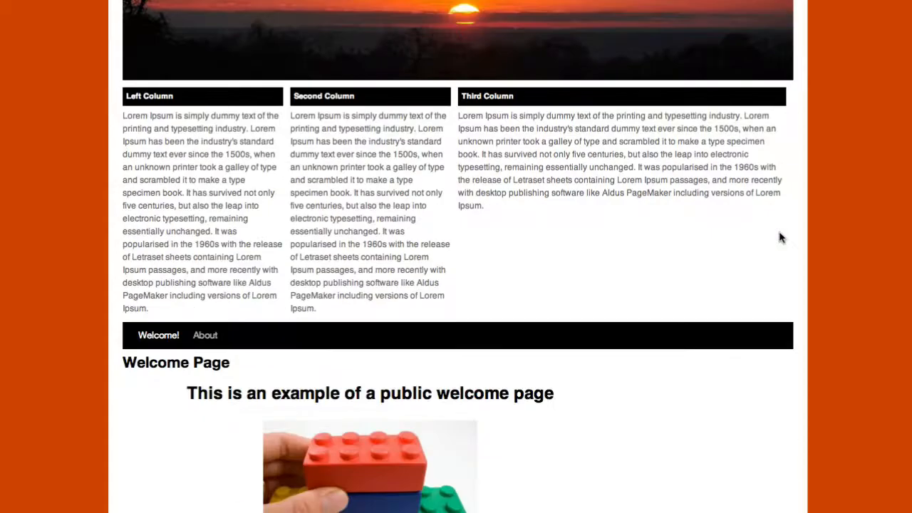
{"action": "scroll", "coordinate": [779, 238], "scroll_direction": "up", "scroll_amount": 3}
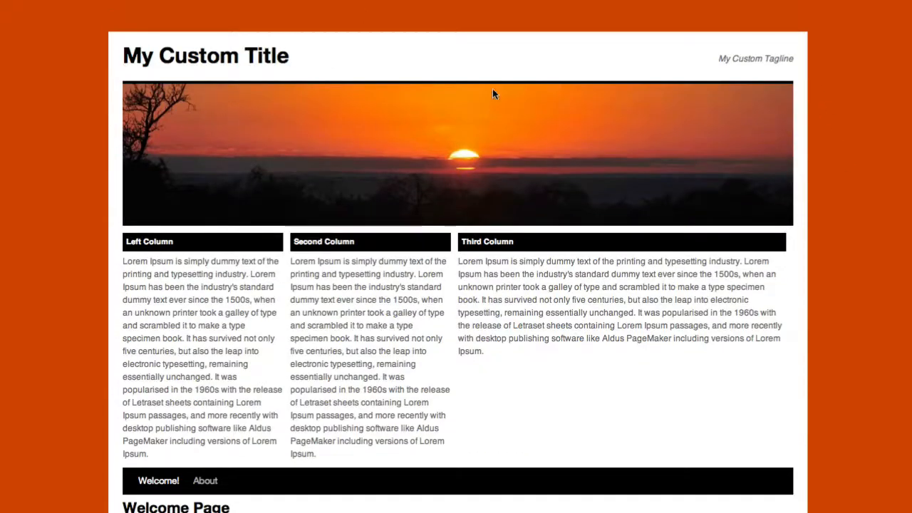